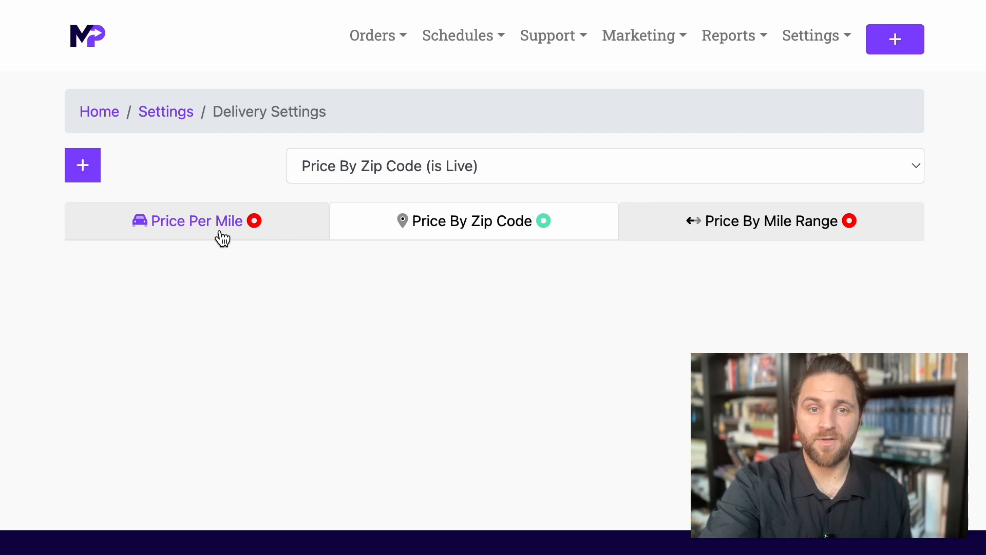
Start a new delivery setting from the Price Per Mile list, with Price Per Mile as the delivery fee type
left_click(220, 234)
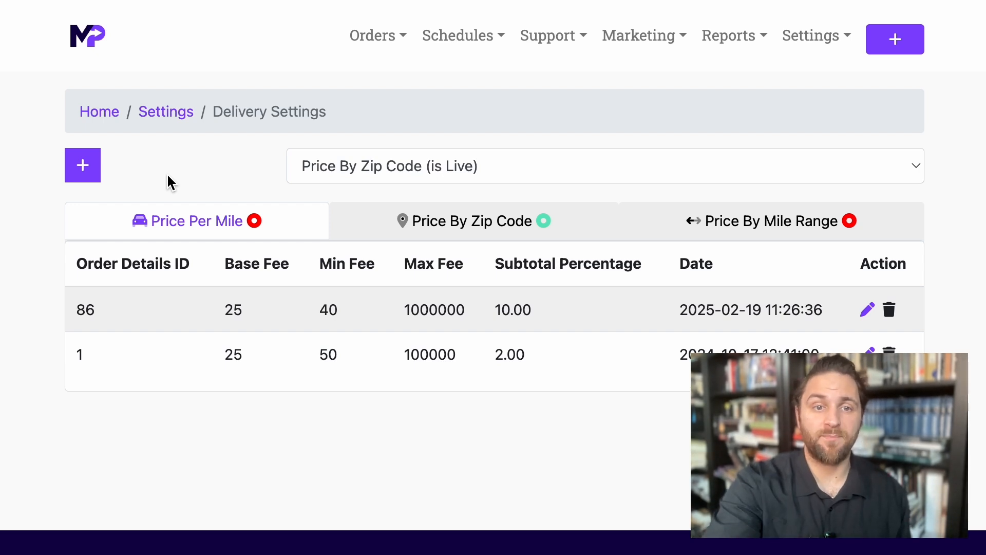
left_click(84, 165)
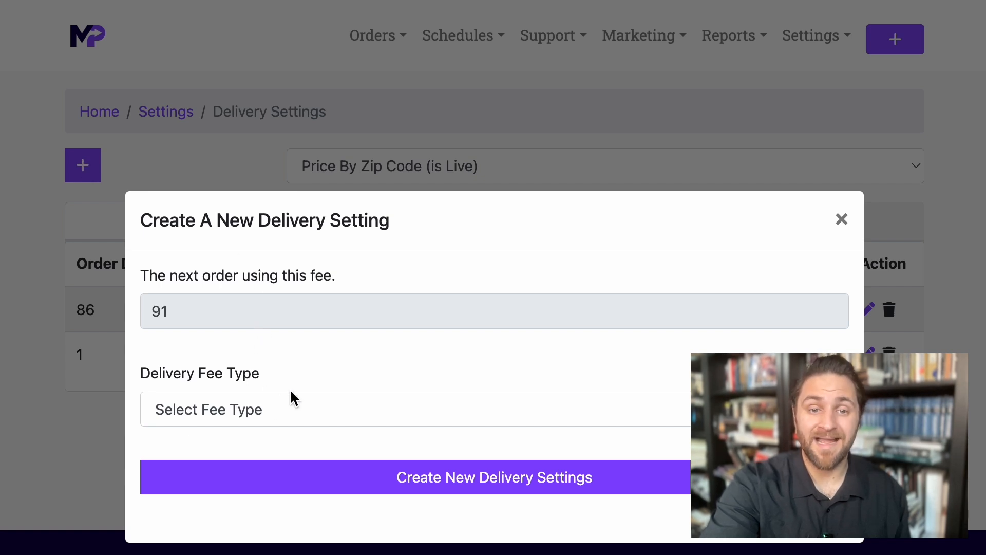
left_click(299, 410)
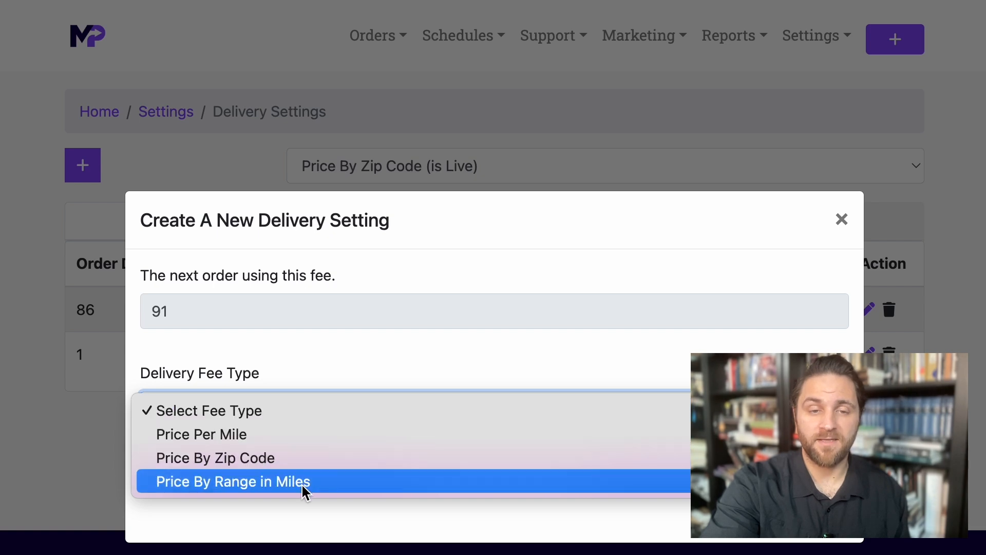
left_click(297, 434)
scroll(353, 427, "down", 3)
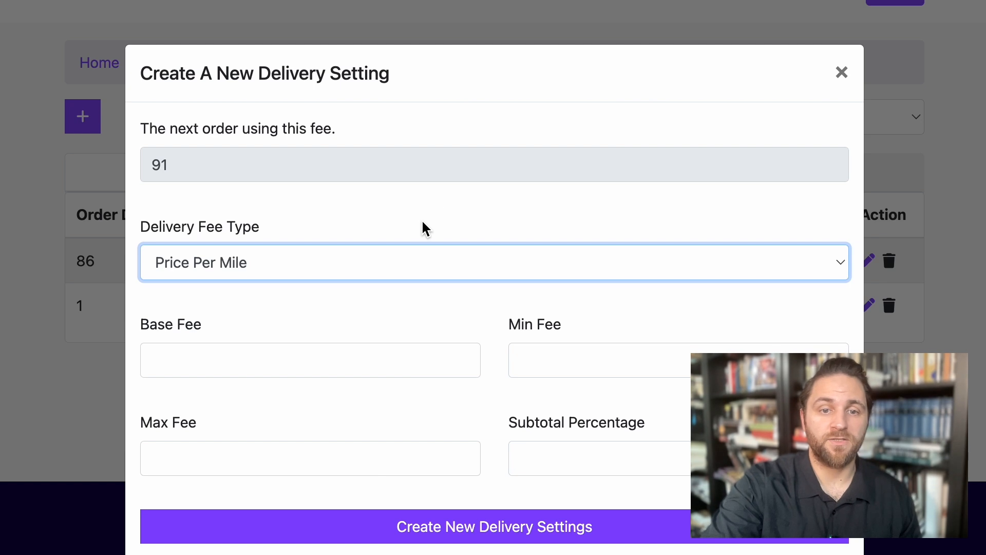
Set the new delivery setting's base fee to 25.00 and its minimum fee to 40.00
left_click(286, 360)
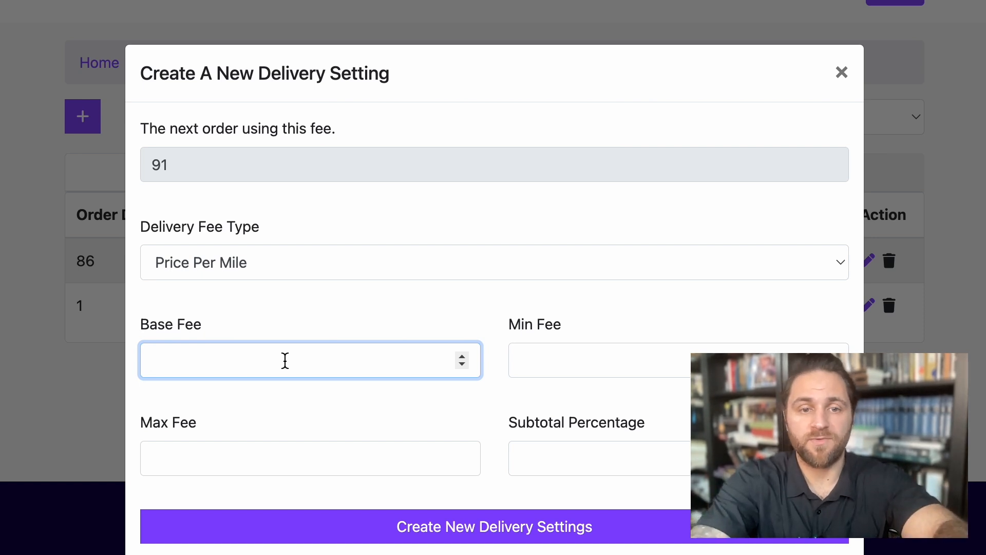
type("25.00")
left_click(549, 362)
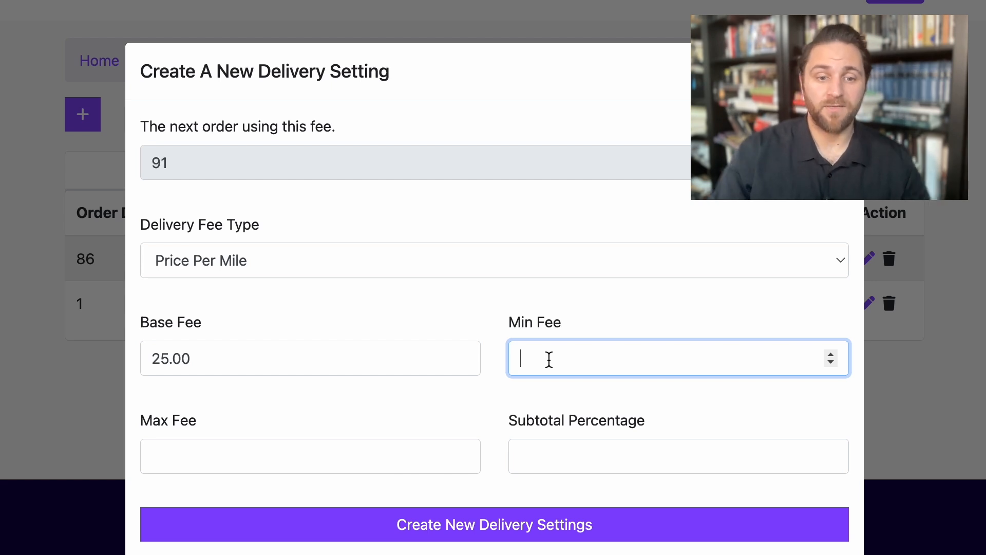
type("4.00")
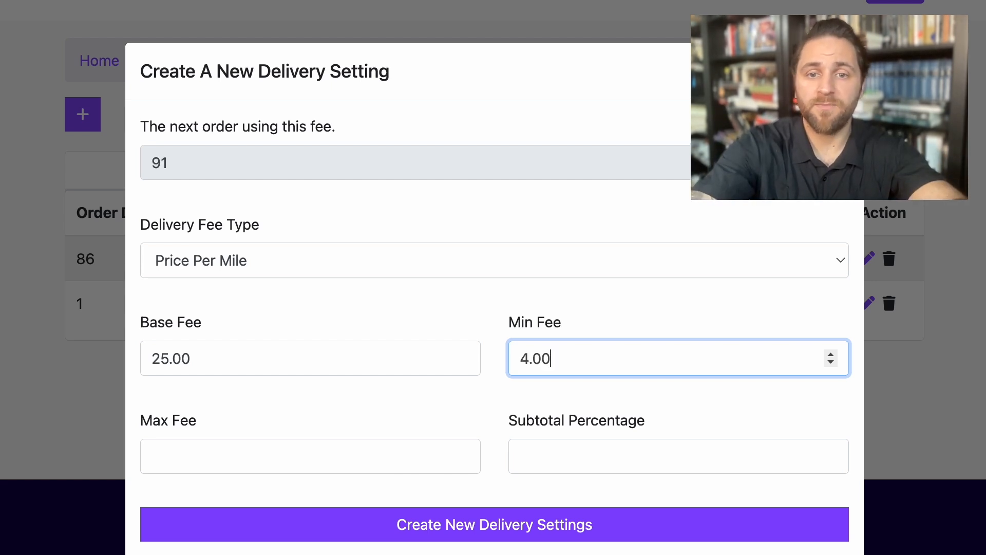
left_click(528, 358)
type("0")
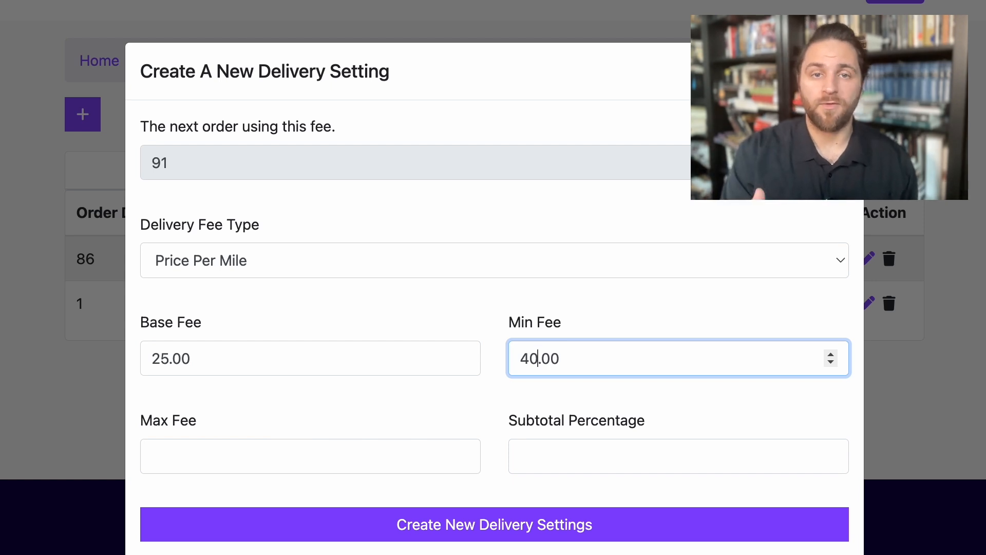
Set the maximum fee of the new delivery setting to 10000.00
left_click(200, 469)
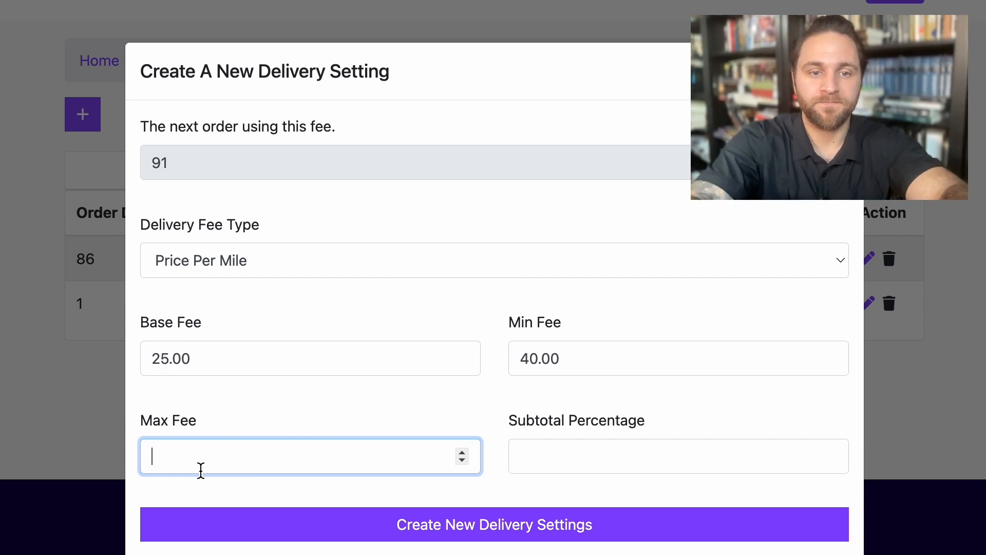
type("1.00")
key("Left")
key("Left")
key("Left")
type("0000")
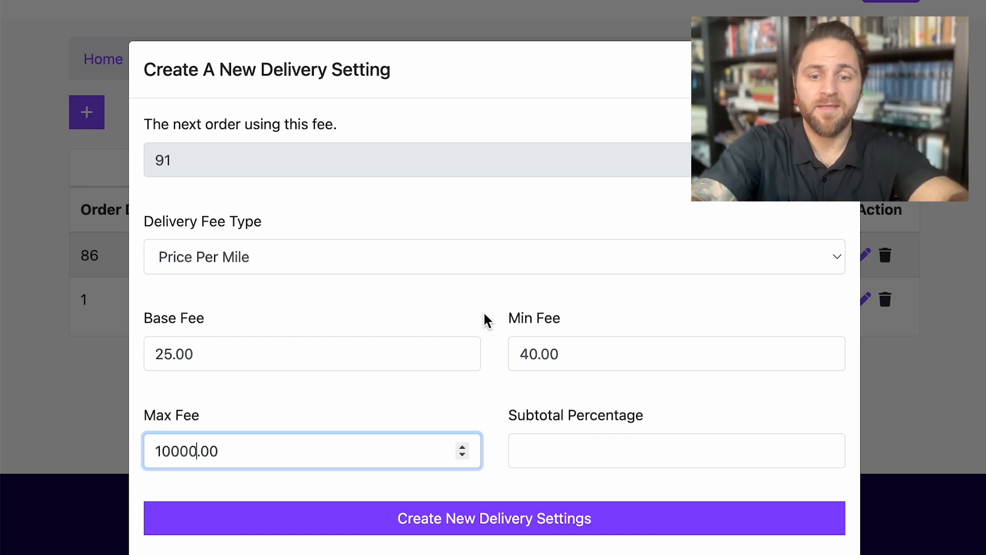
Set the subtotal percentage to 10.00 and create the new delivery setting
left_click(553, 448)
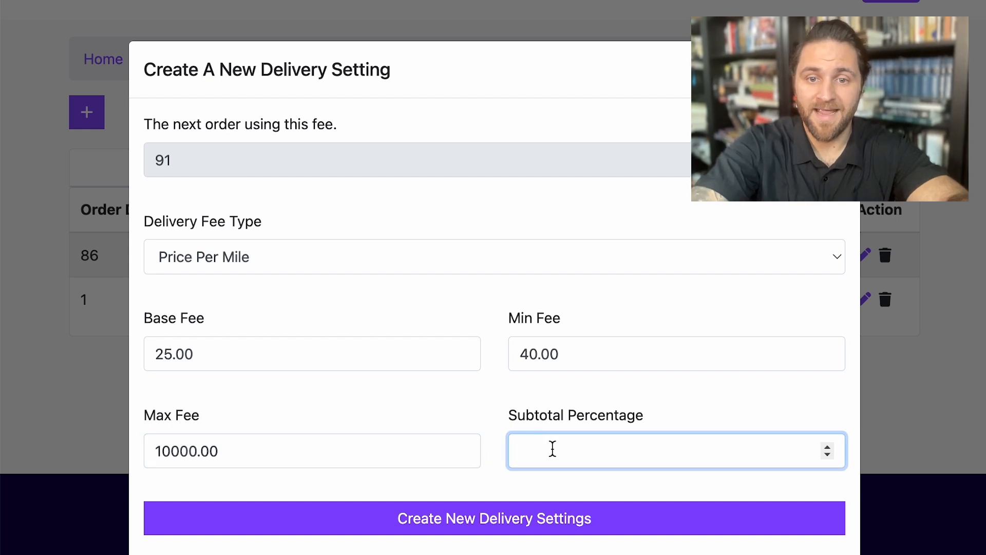
type("1.00")
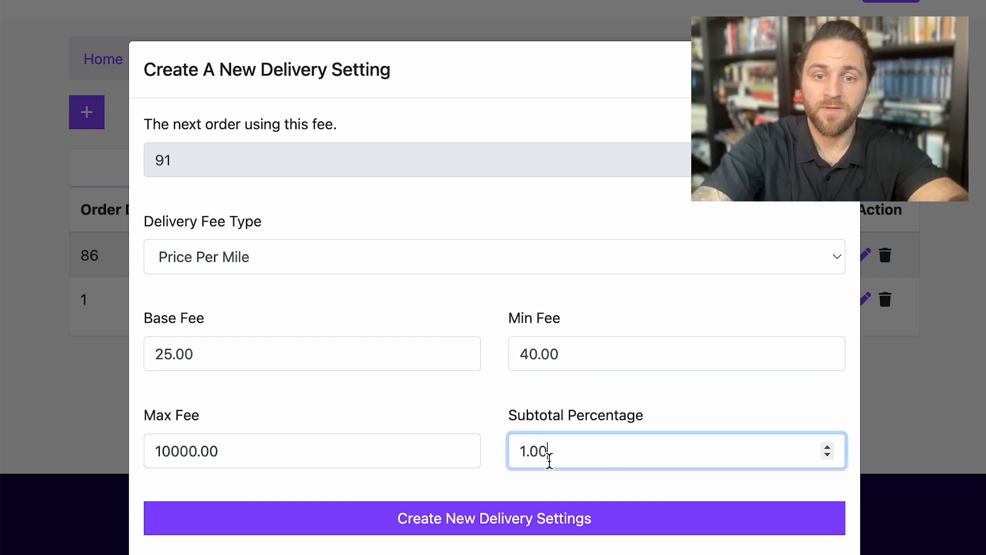
left_click(525, 451)
type("0")
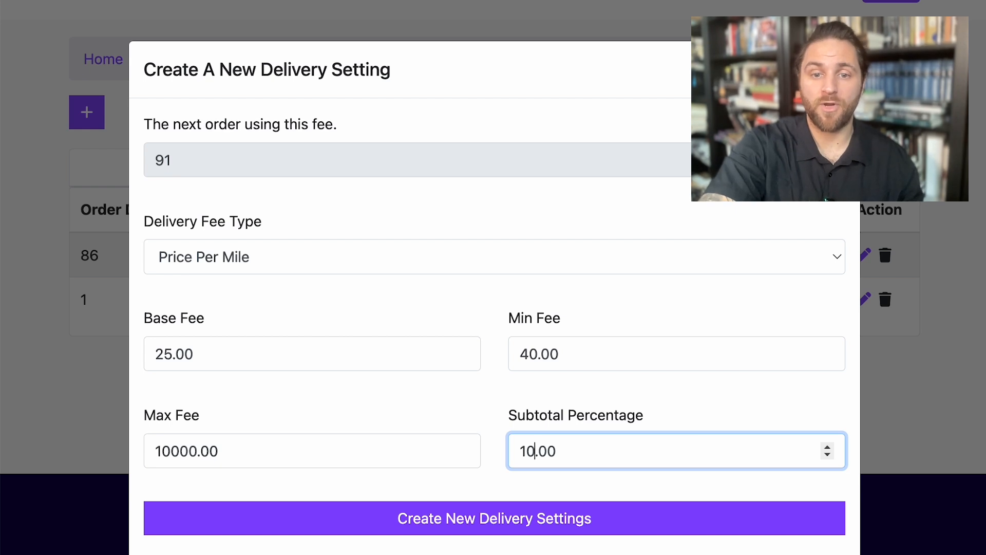
key("Return")
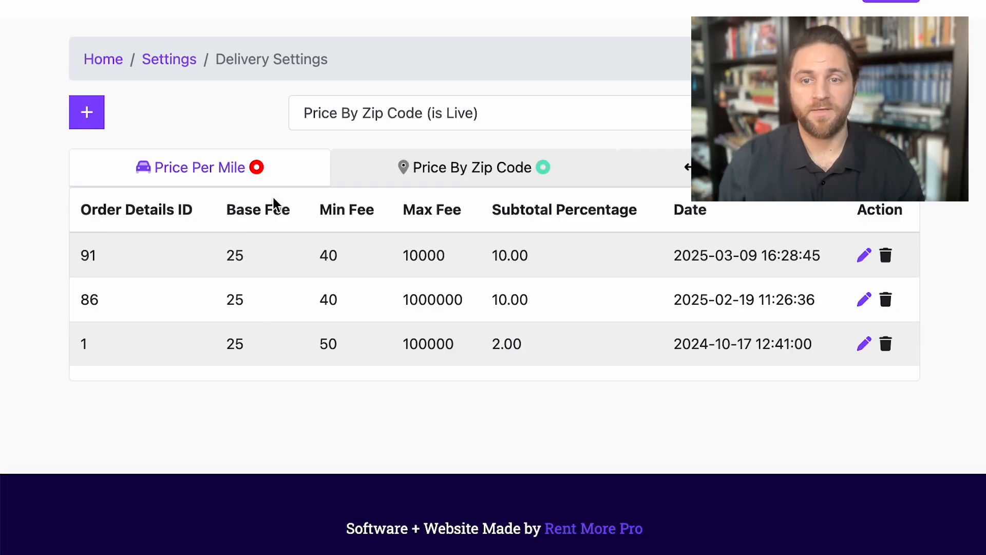
Open the delivery fee with order details ID 1 for editing and add six blank rows for new per-mile prices
scroll(497, 439, "up", 2)
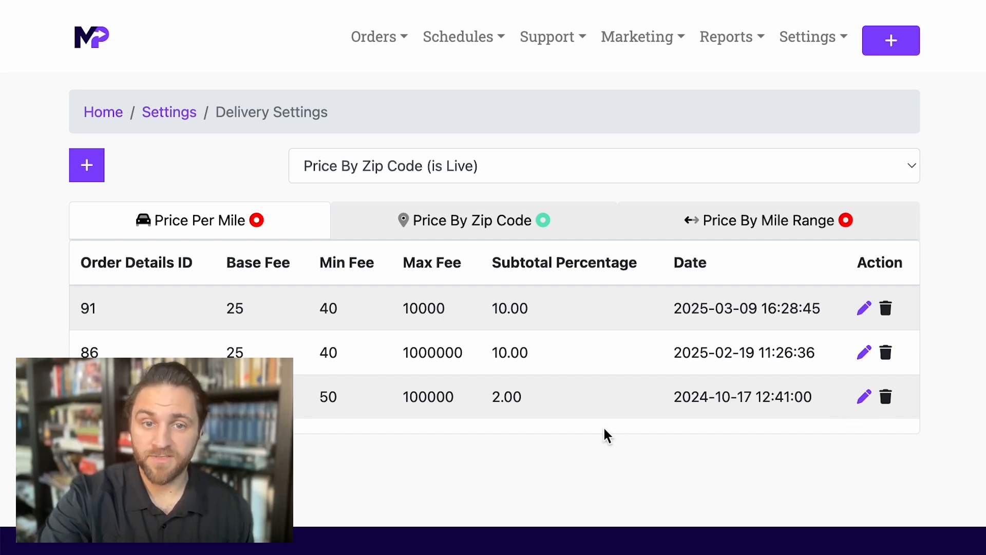
left_click(864, 397)
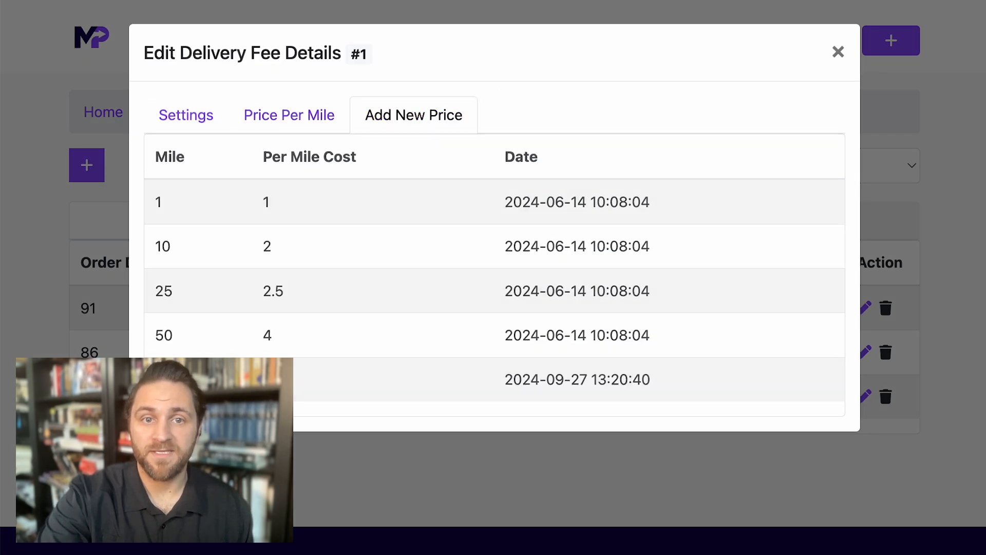
left_click(401, 122)
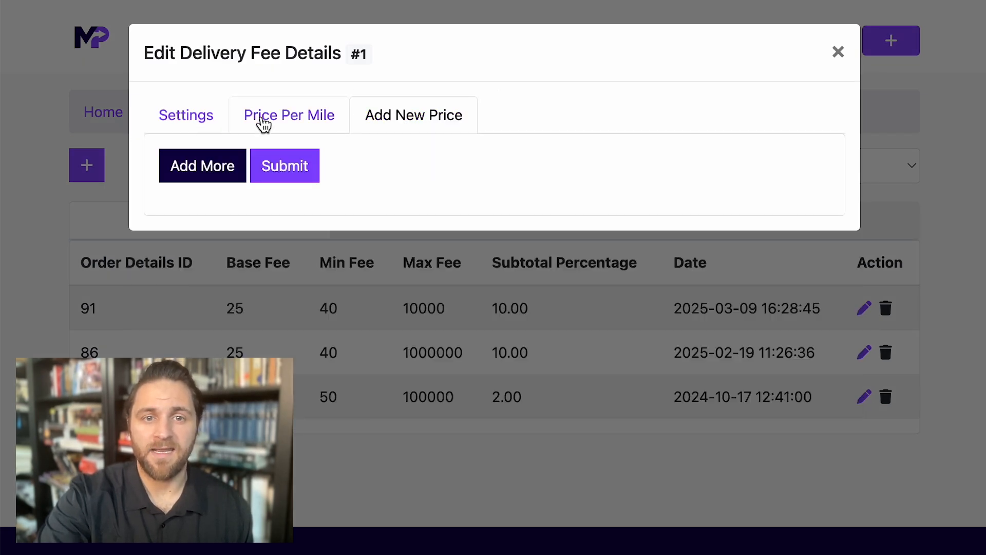
left_click(203, 175)
left_click(213, 234)
left_click(212, 311)
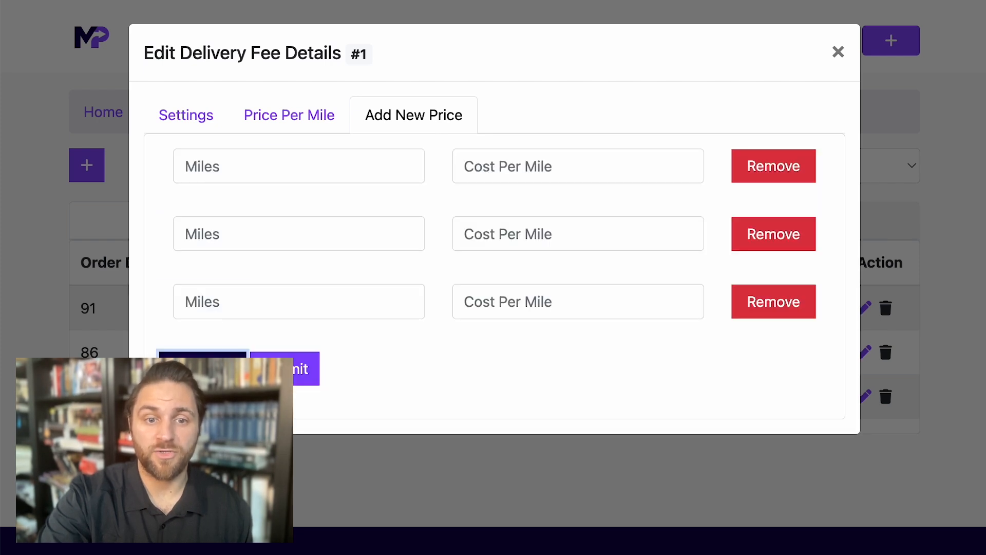
left_click(206, 368)
left_click(204, 436)
left_click(205, 504)
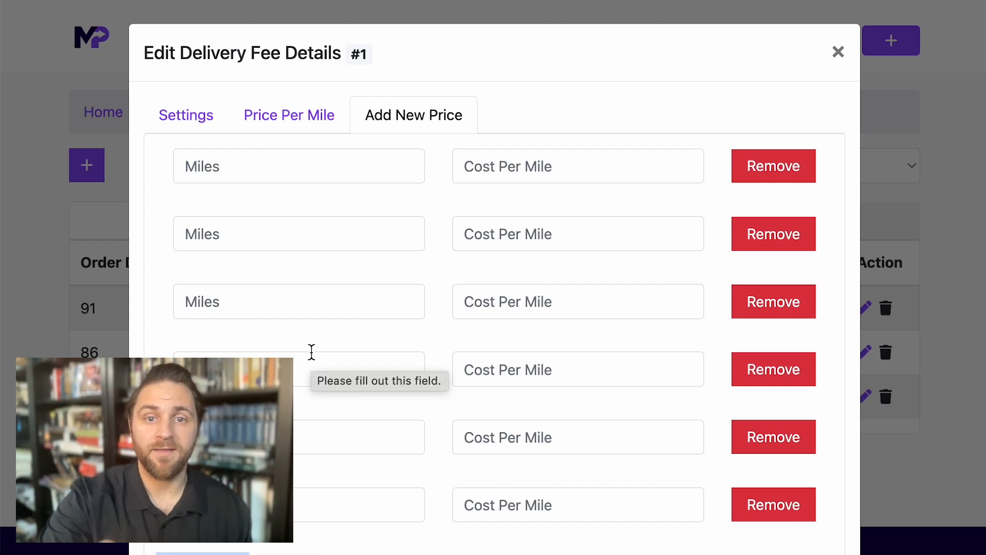
Check the existing per-mile prices, and fill the first two new rows with 1 mile at cost 1 and 10 miles at cost 2
left_click(293, 118)
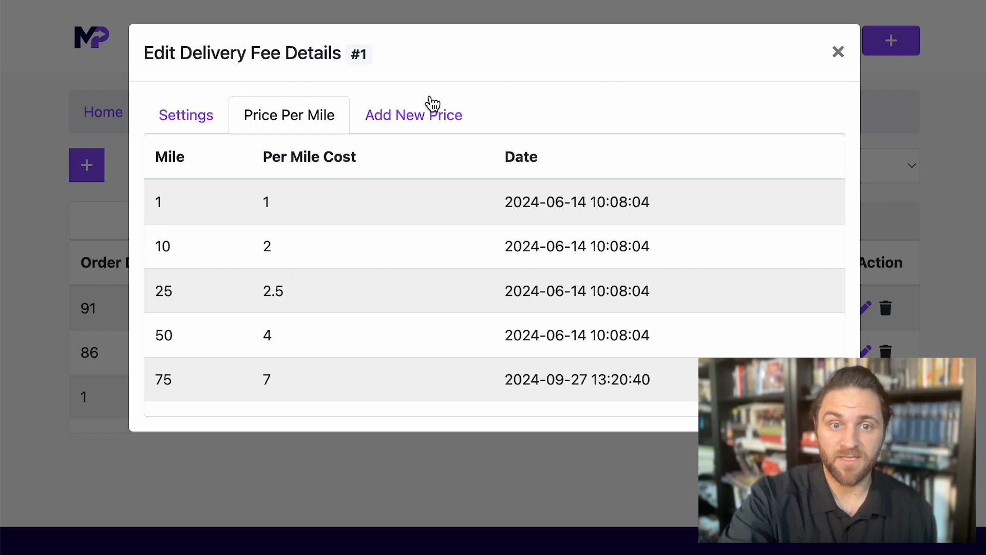
left_click(430, 118)
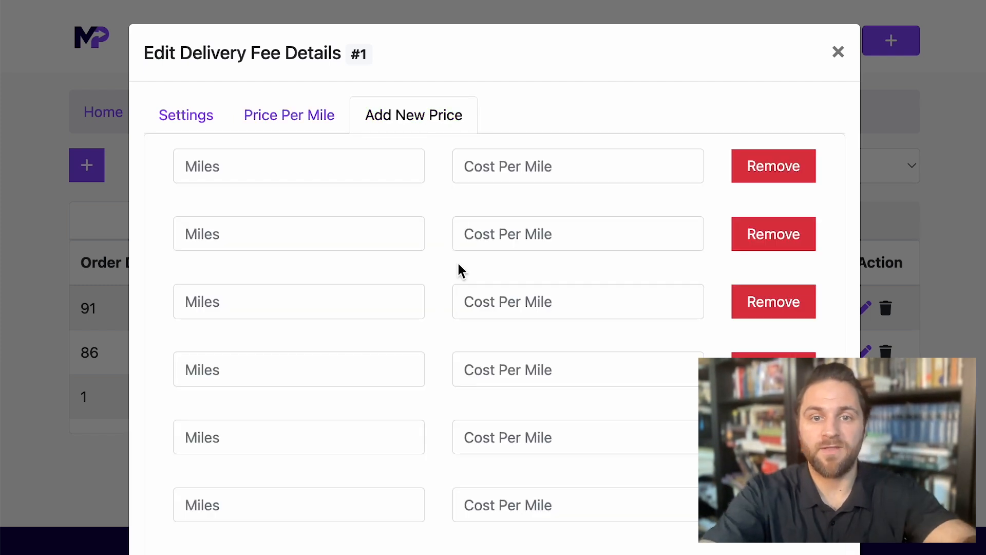
left_click(323, 165)
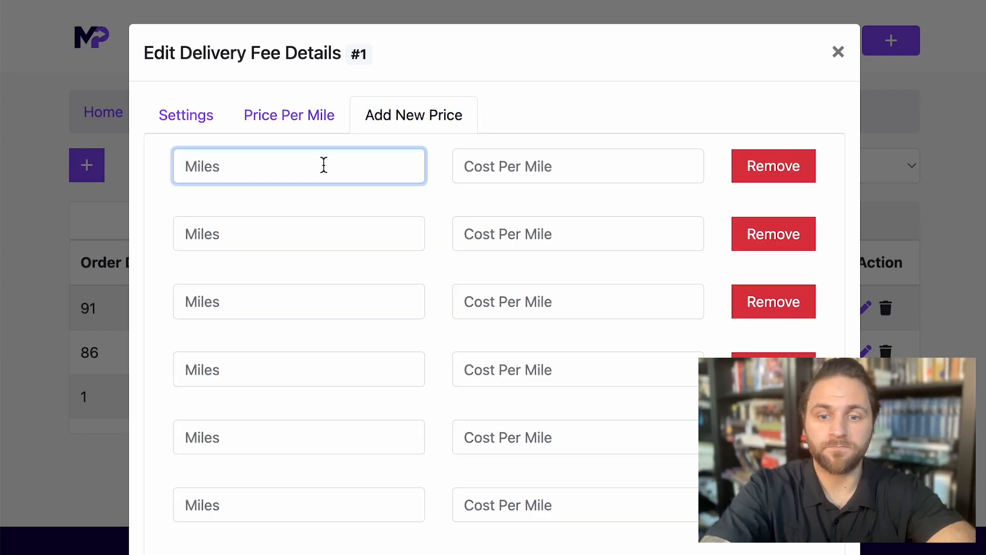
type("1")
left_click(514, 170)
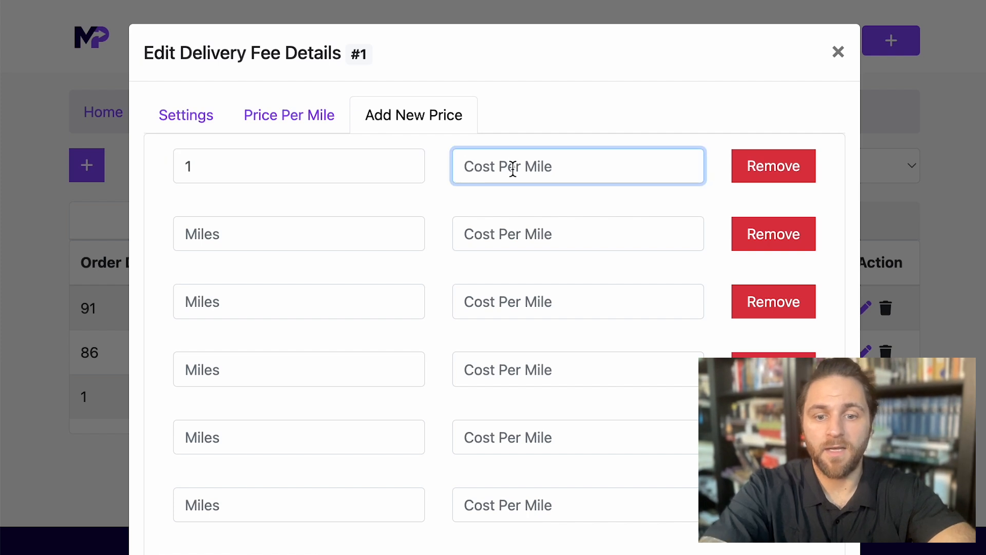
type("1")
left_click(353, 237)
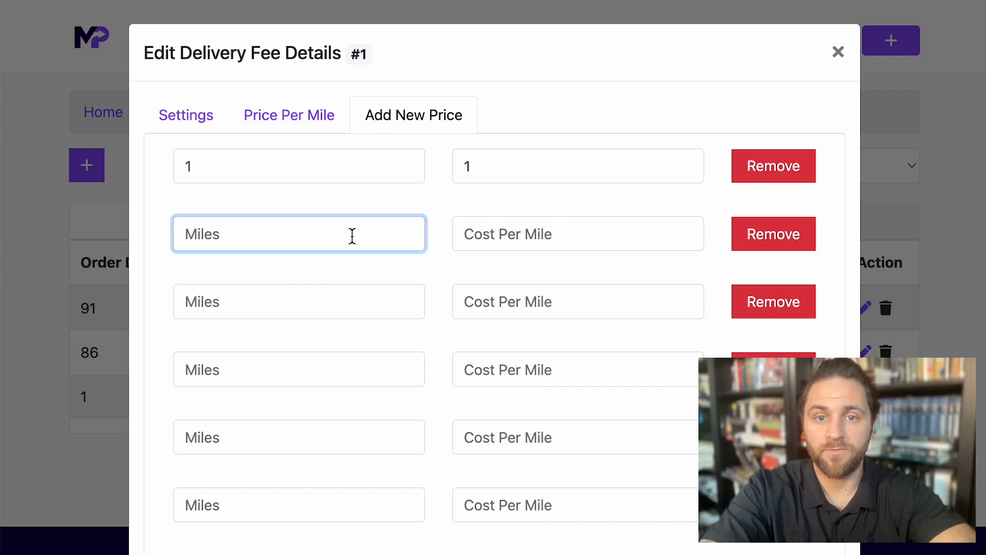
type("10")
left_click(535, 228)
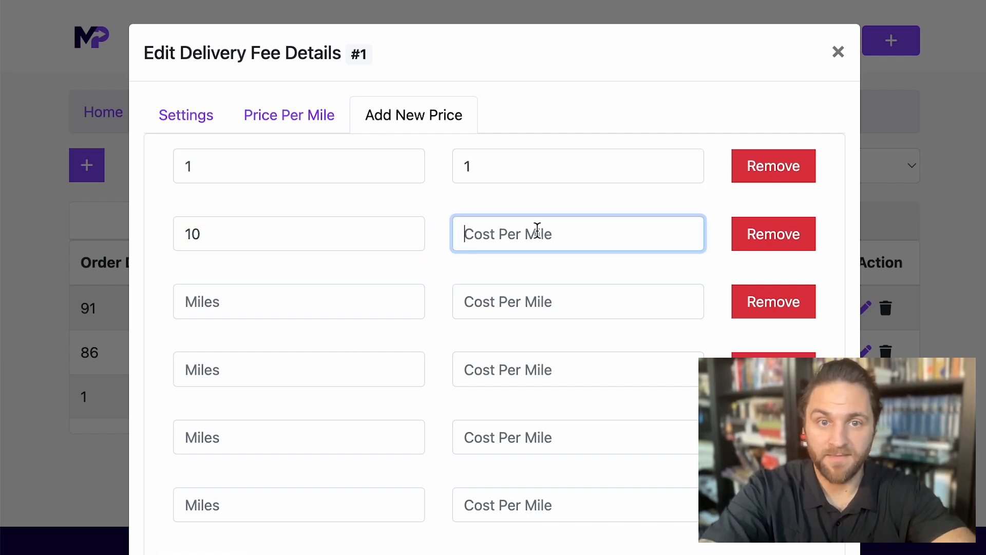
type("2")
left_click(345, 317)
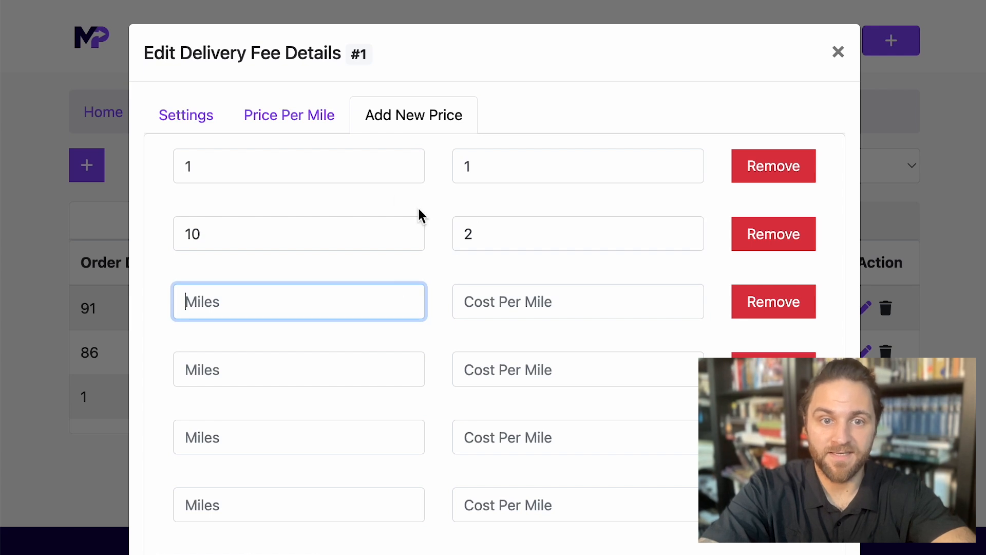
Compare the existing per-mile prices, try to submit the new price rows, and close the delivery fee details
left_click(306, 121)
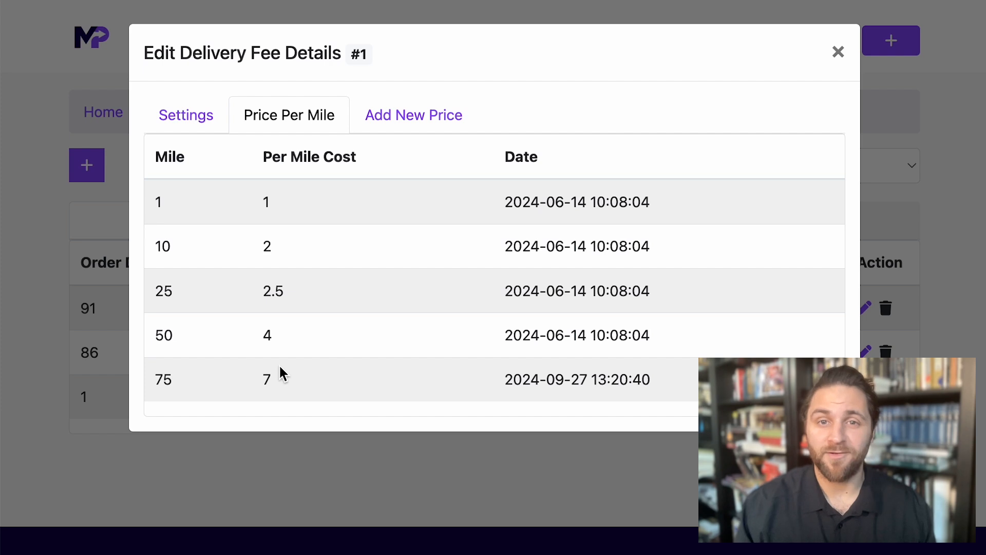
left_click(430, 116)
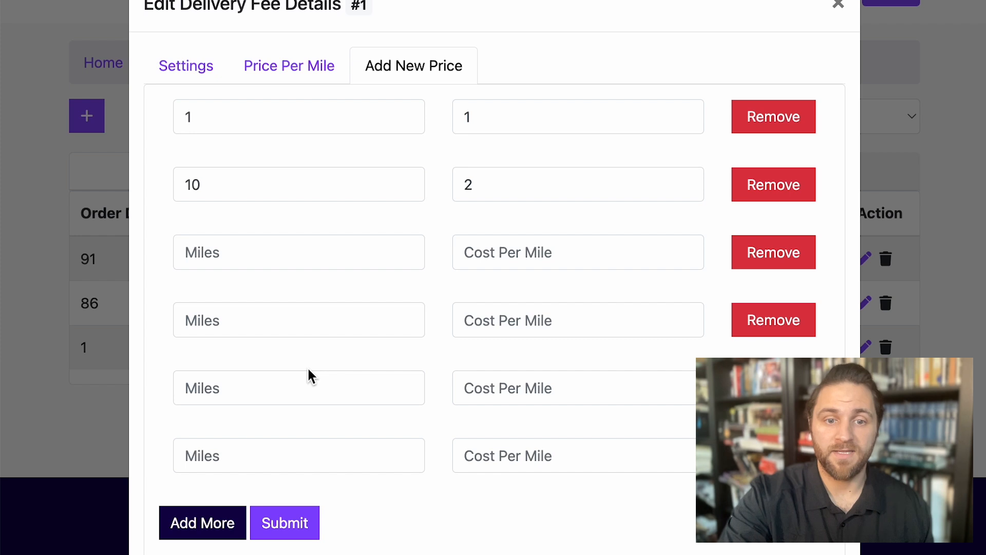
left_click(277, 525)
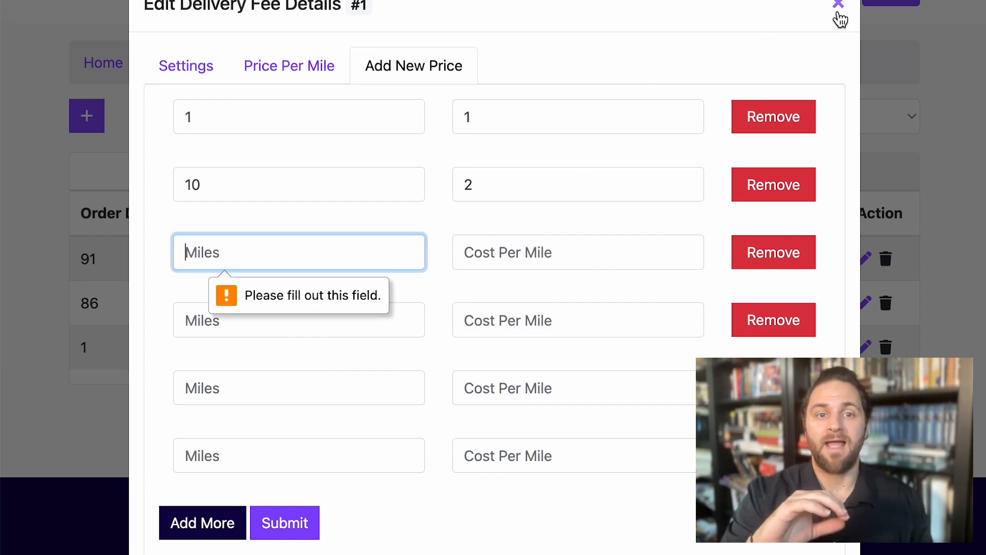
left_click(838, 9)
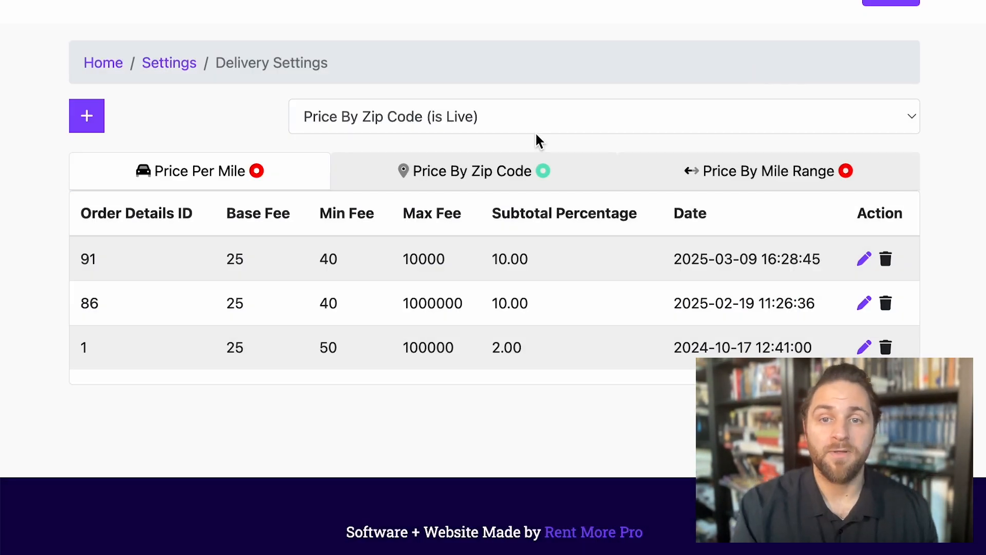